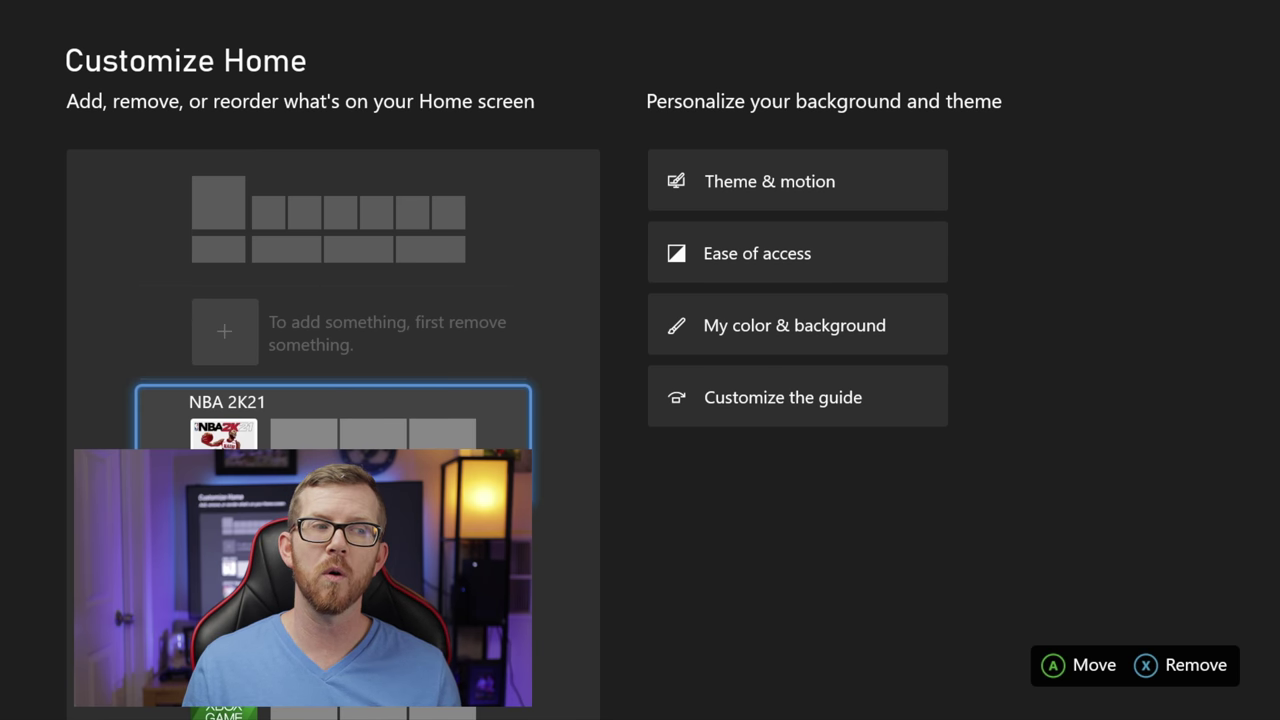
Open My color & background and select Custom image to bring up the Open file picker
key("Right")
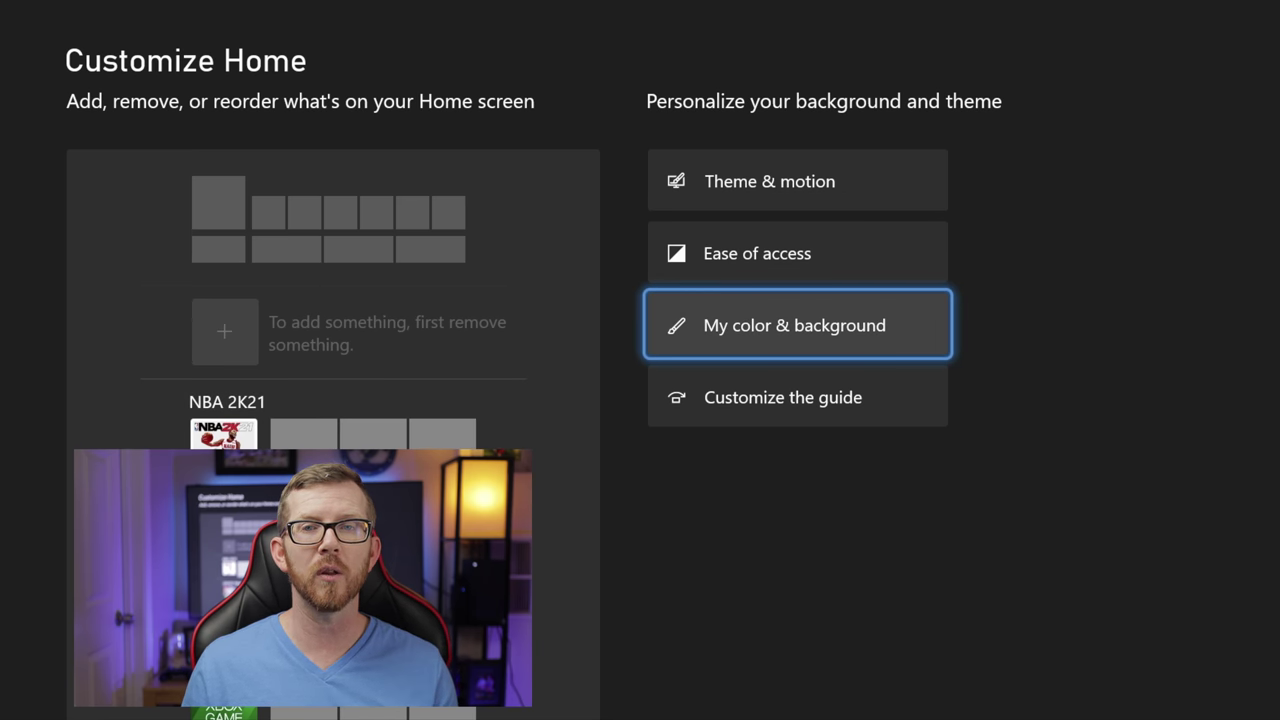
key("Return")
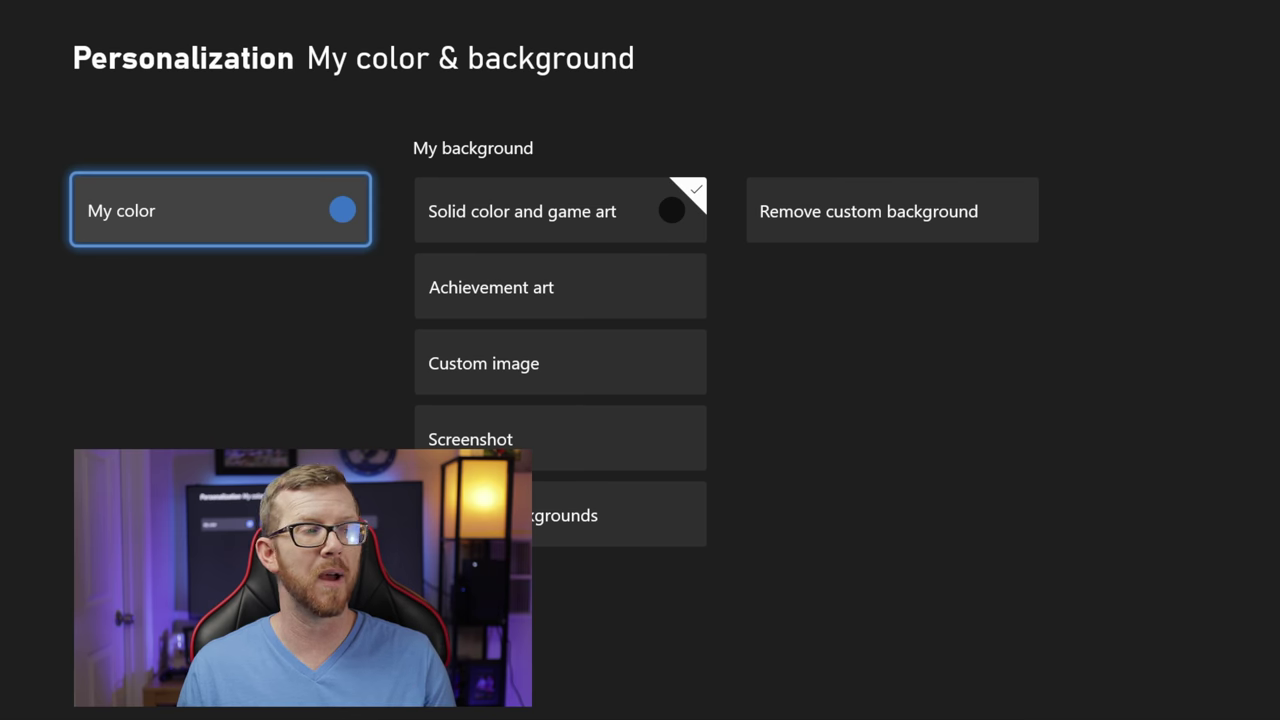
key("Right")
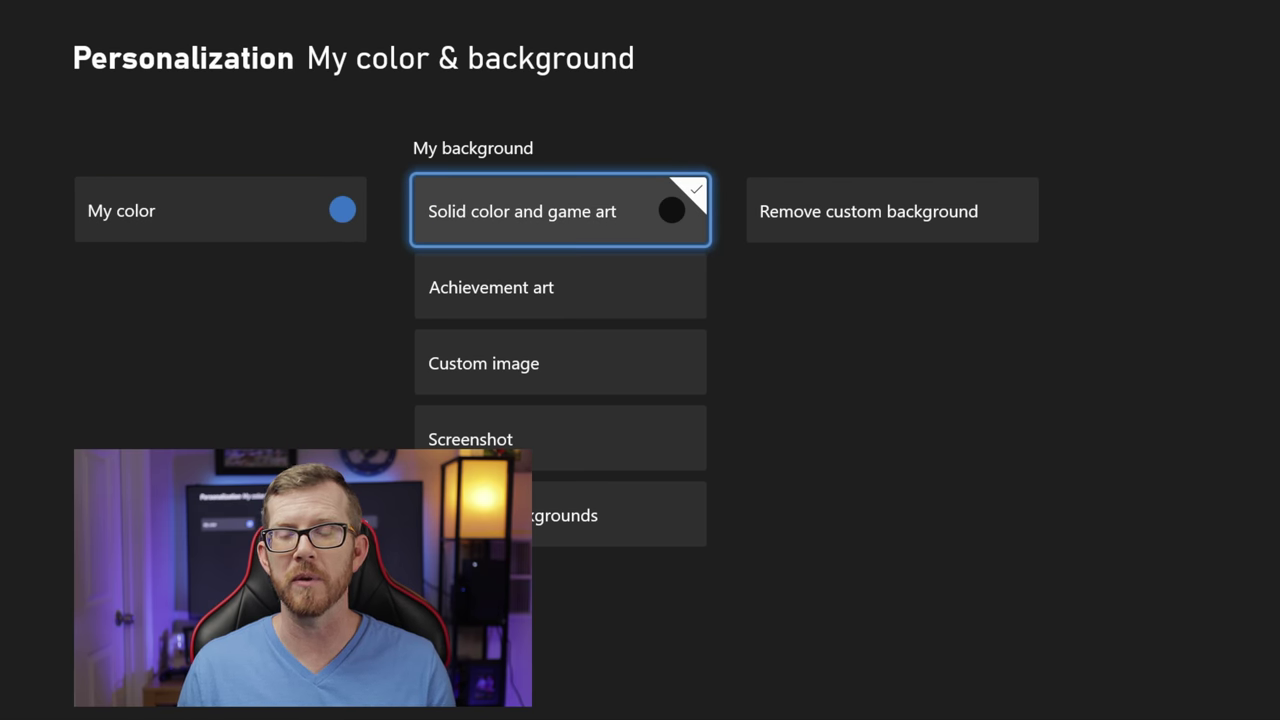
key("Down")
key("Down")
key("Return")
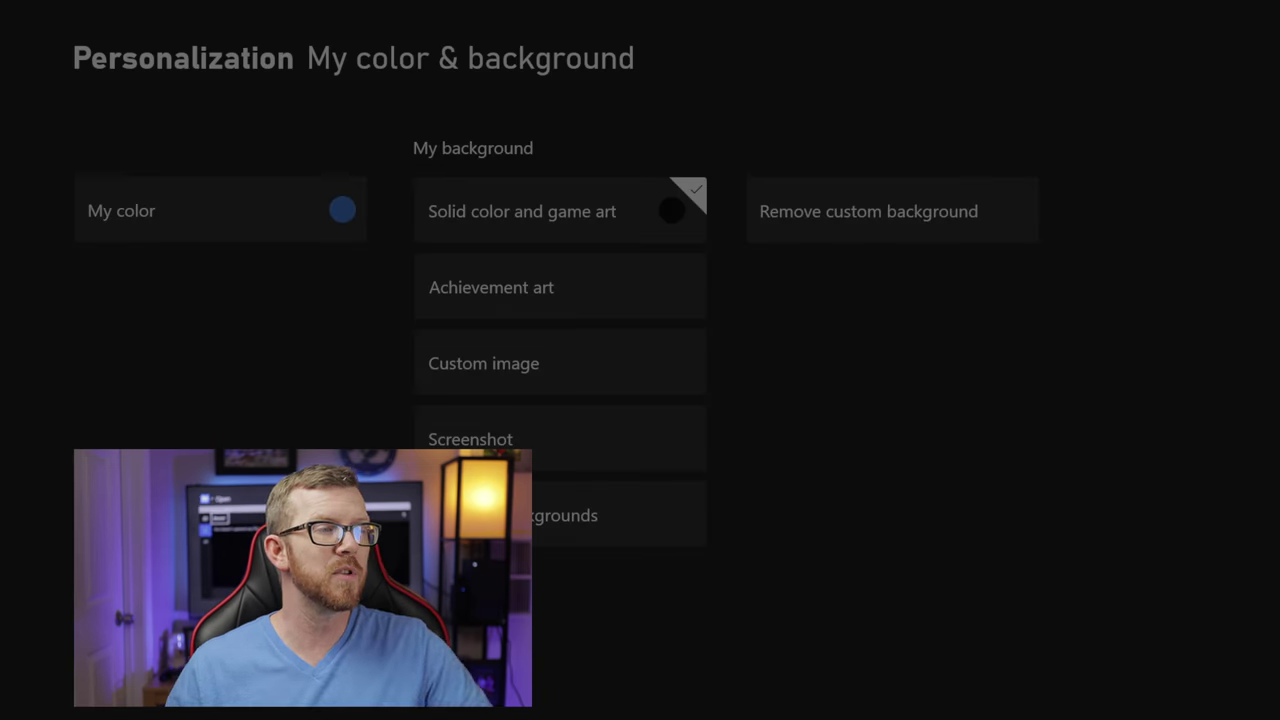
Open the USB drive in the picker's location list and highlight the XSX background test image
key("Left")
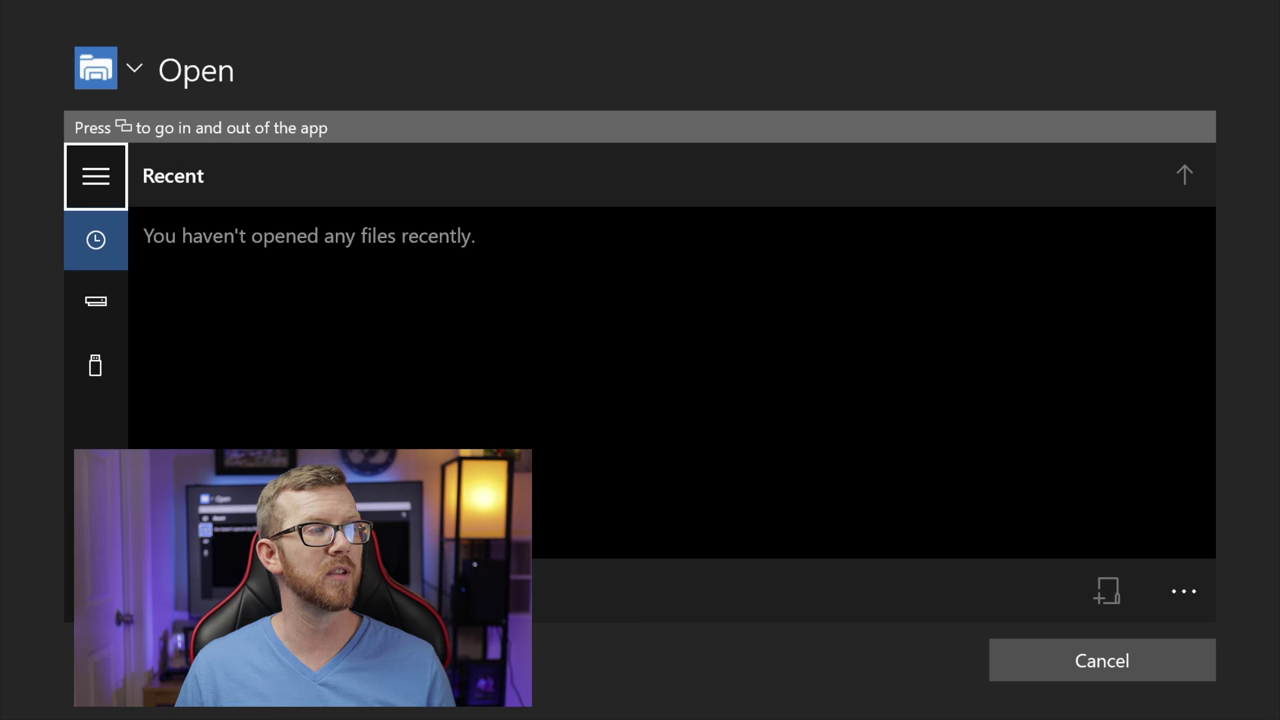
key("Down")
key("Down")
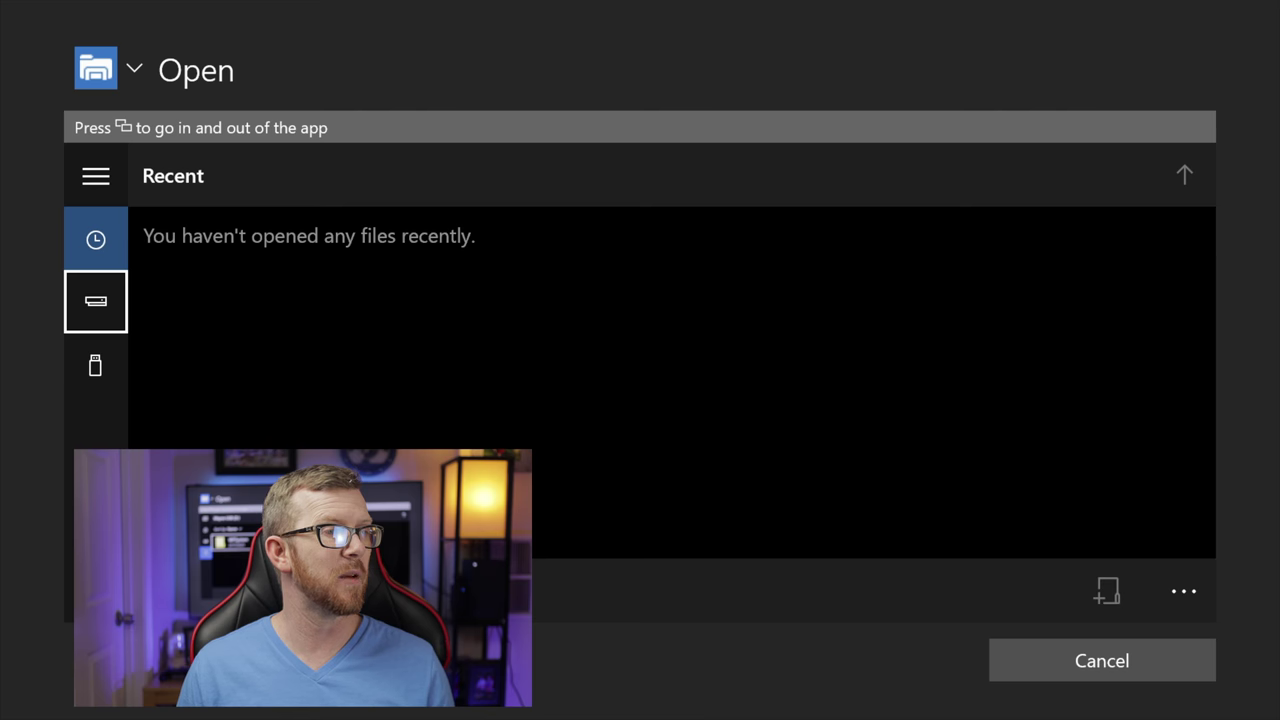
left_click(95, 365)
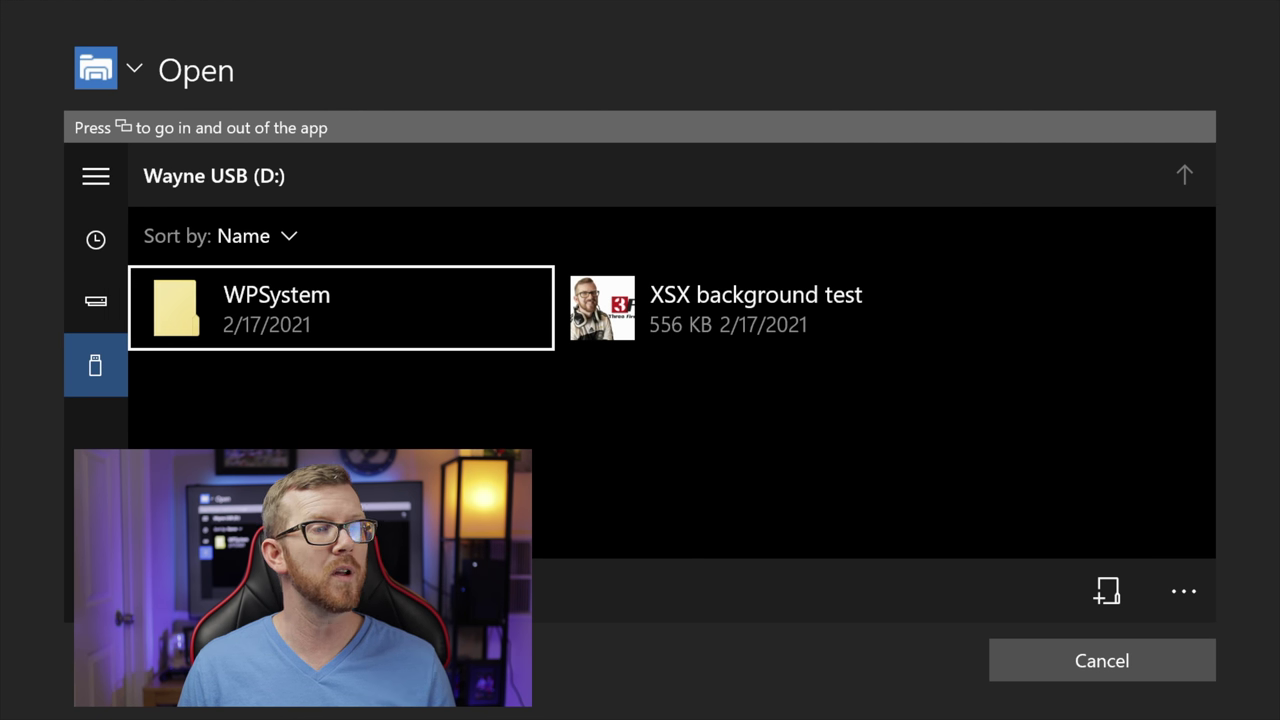
left_click(767, 308)
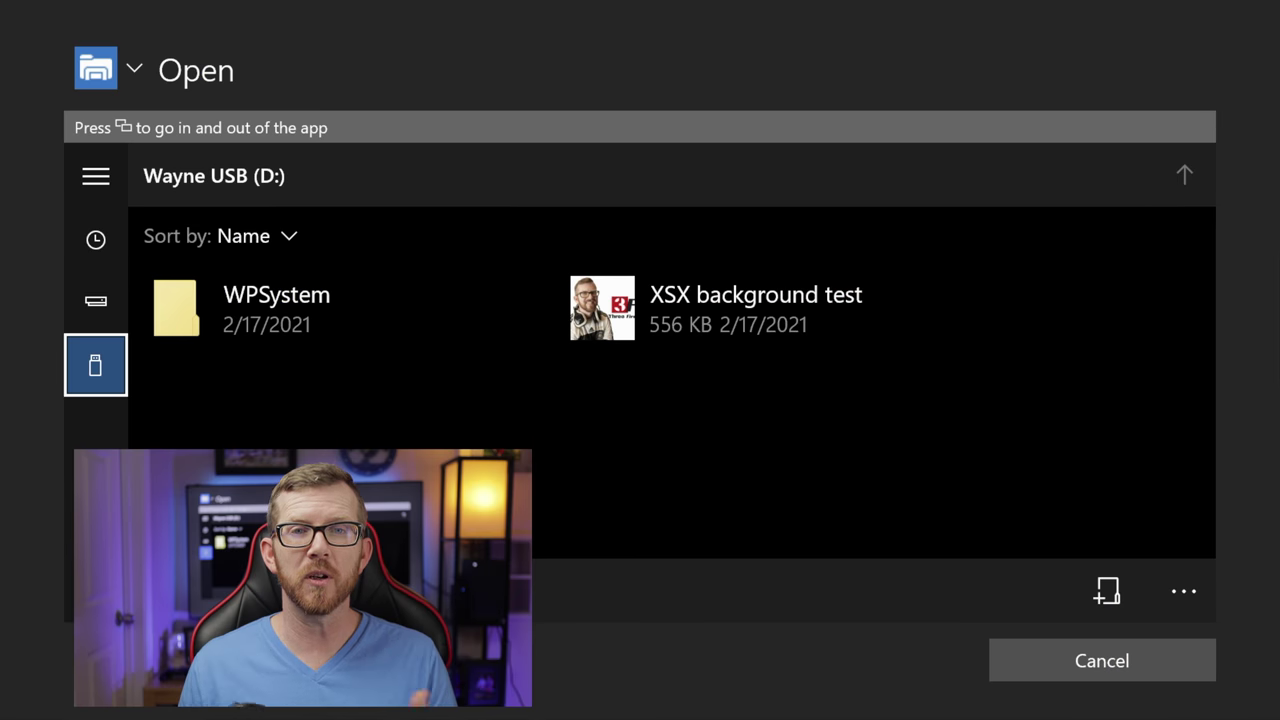
Apply the XSX background test image from the USB drive as the Custom image background
left_click(341, 308)
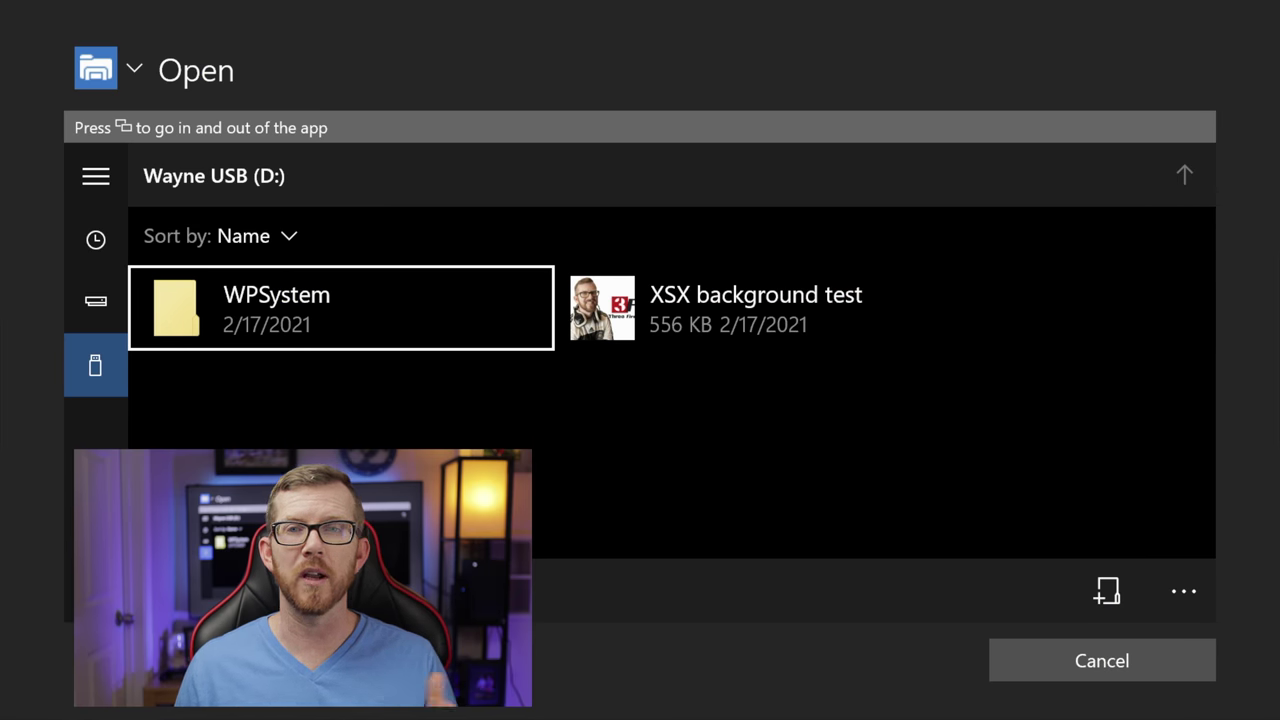
left_click(767, 308)
key("Return")
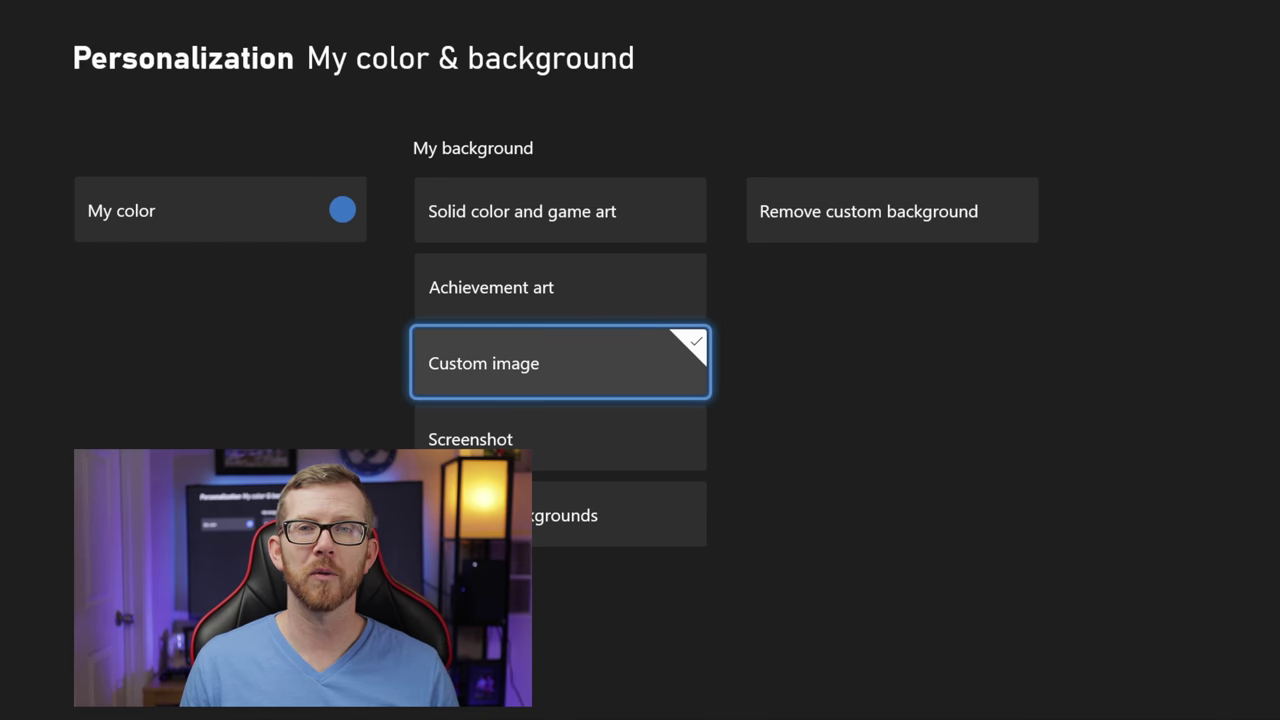
Go to Home through the guide to view the new background
key("super")
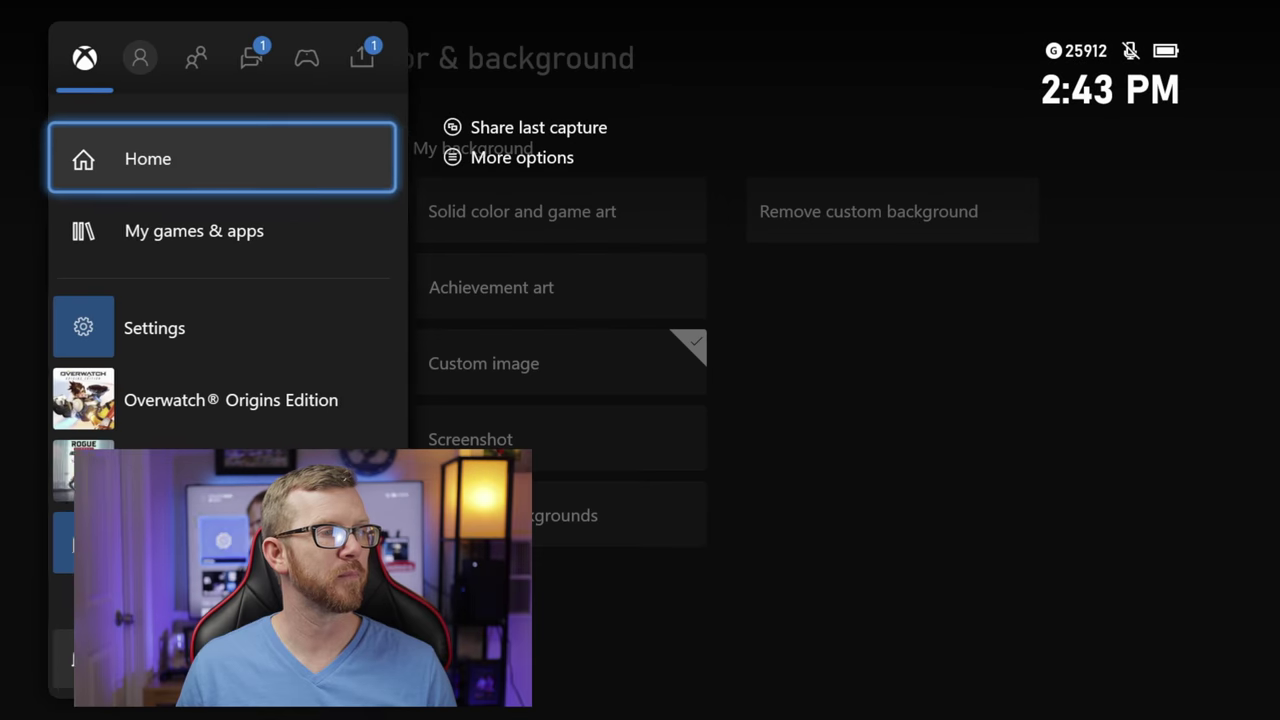
key("Return")
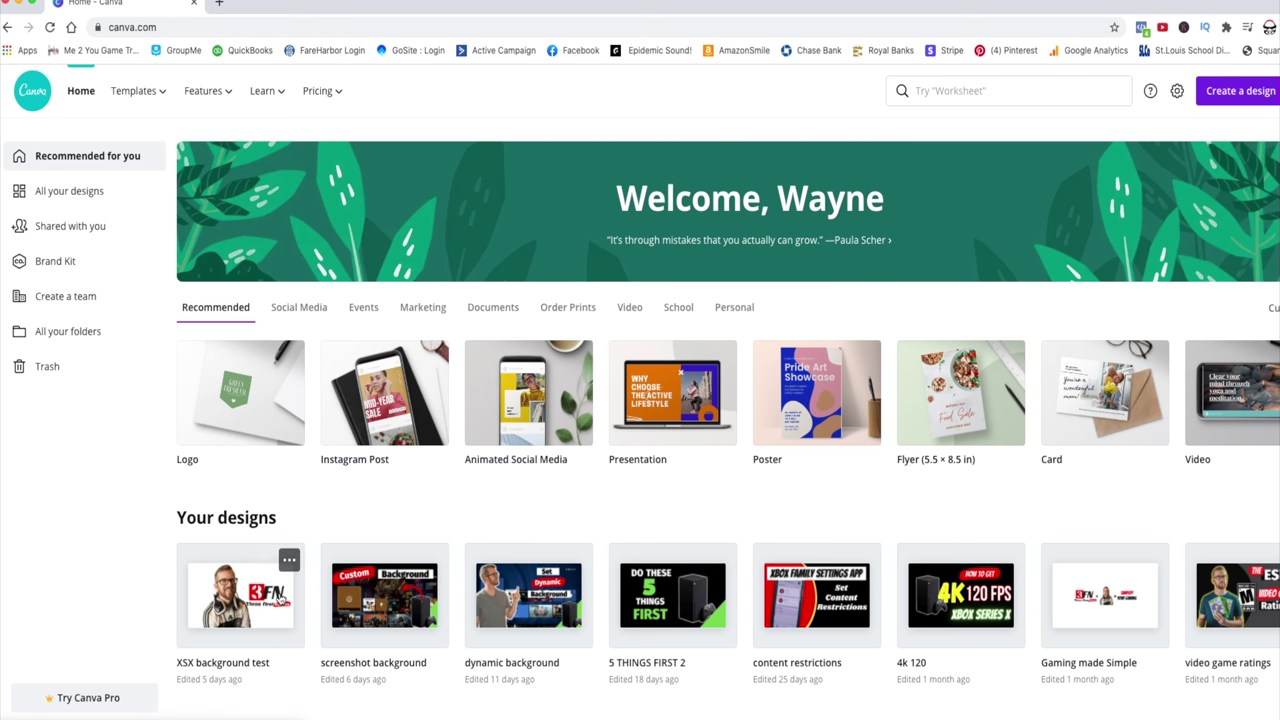
Download the XSX background test design from Canva as a PNG, then minimize the browser
left_click(288, 565)
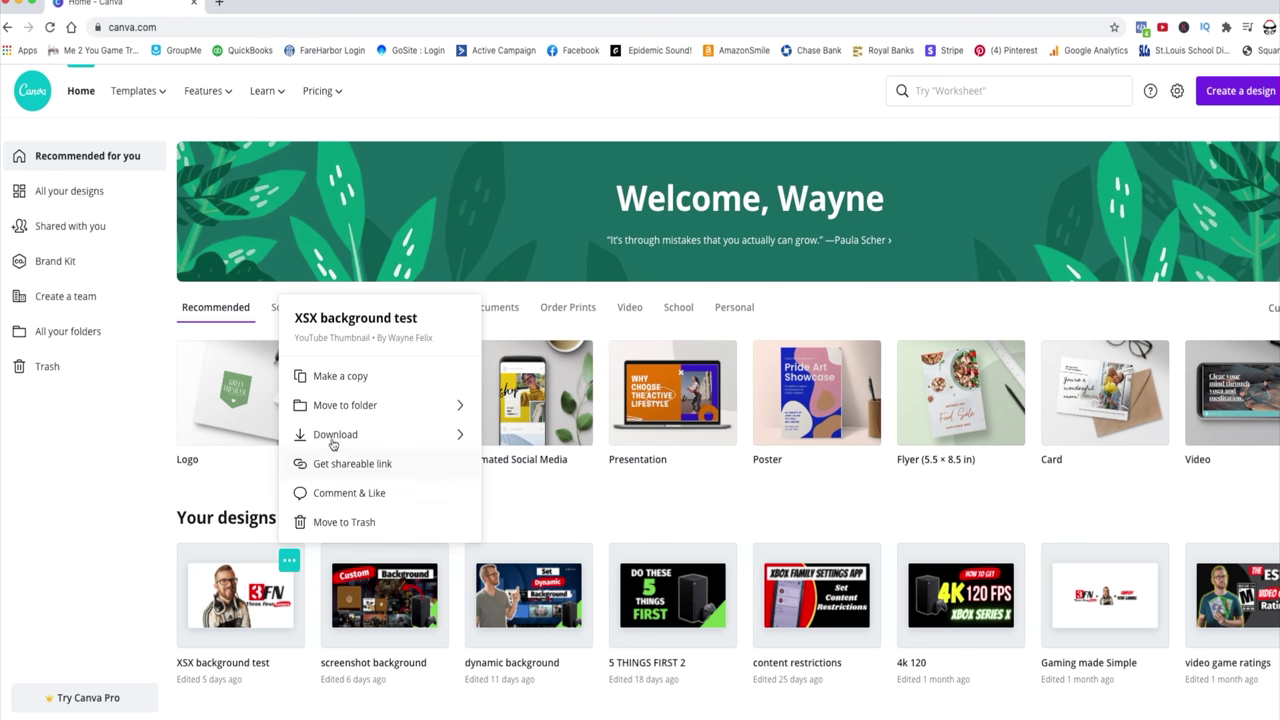
left_click(455, 440)
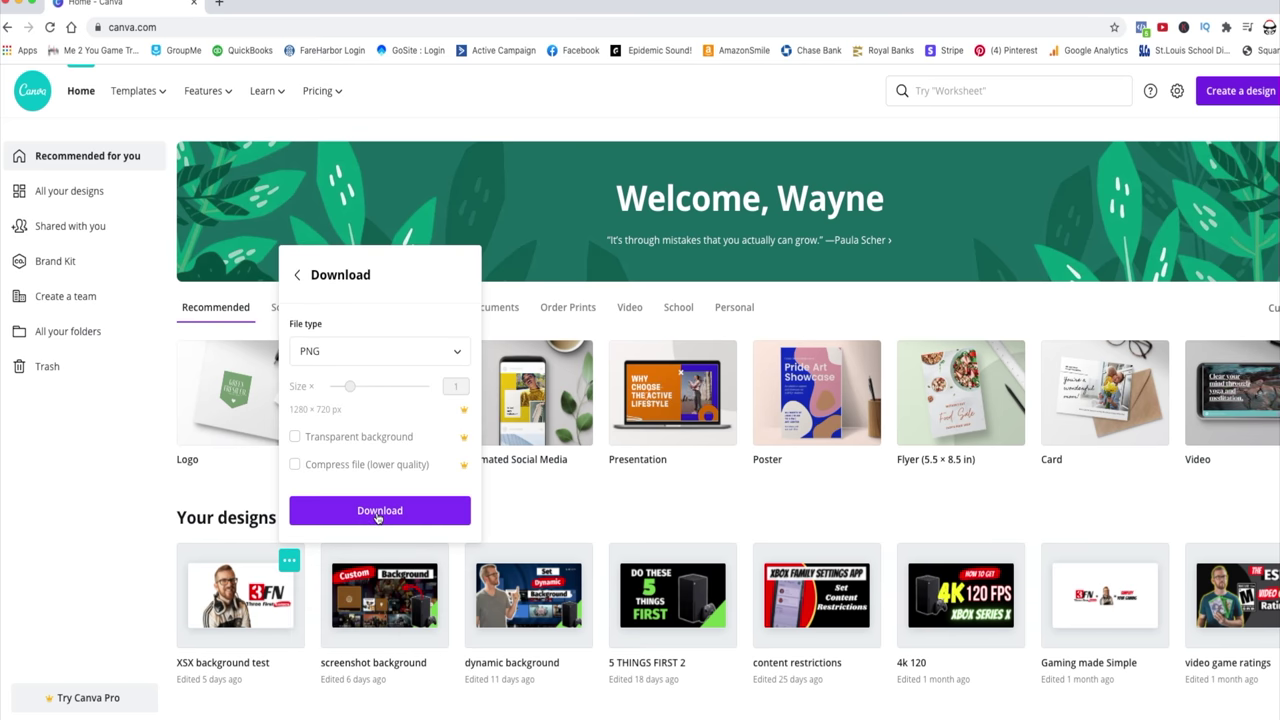
left_click(378, 516)
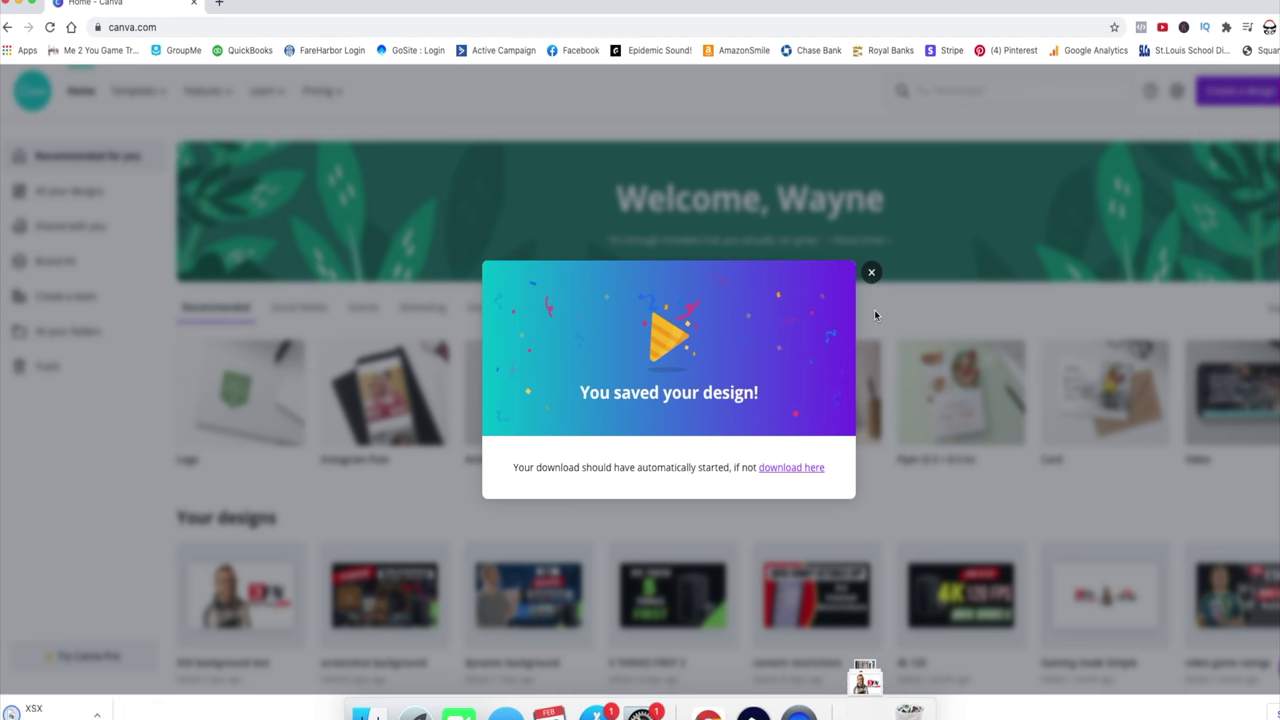
left_click(871, 284)
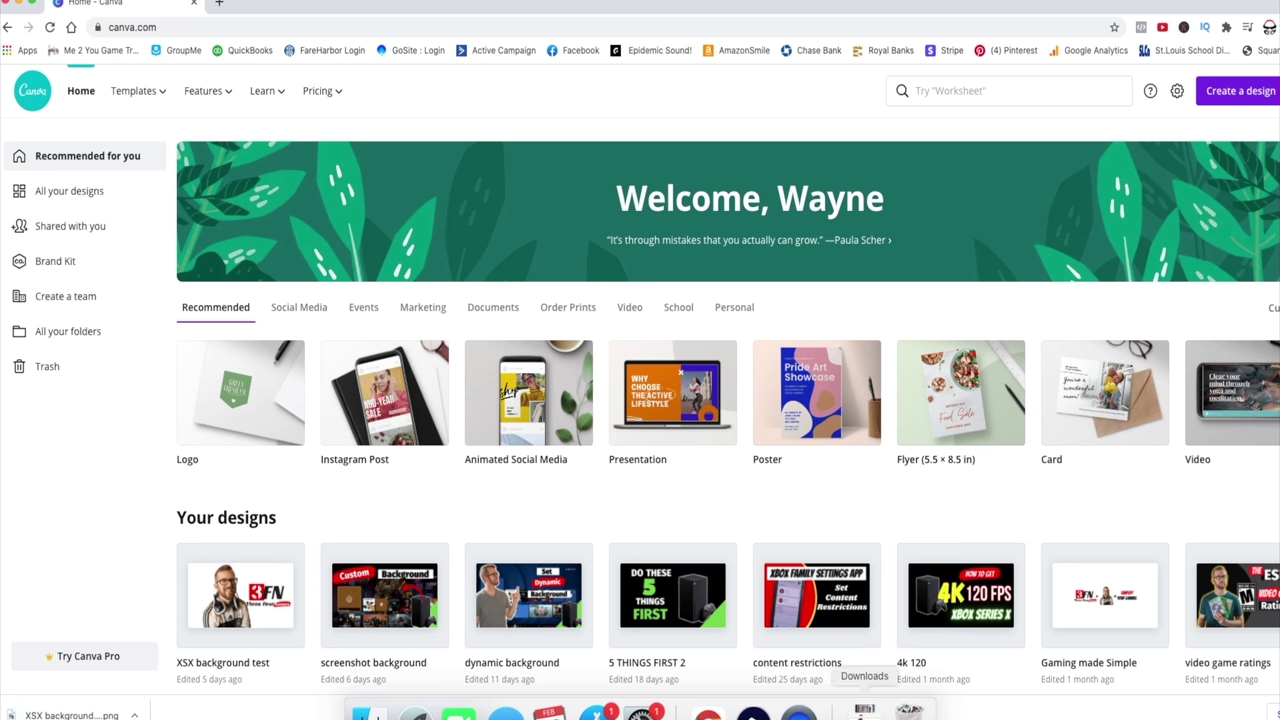
left_click(864, 712)
left_click(860, 712)
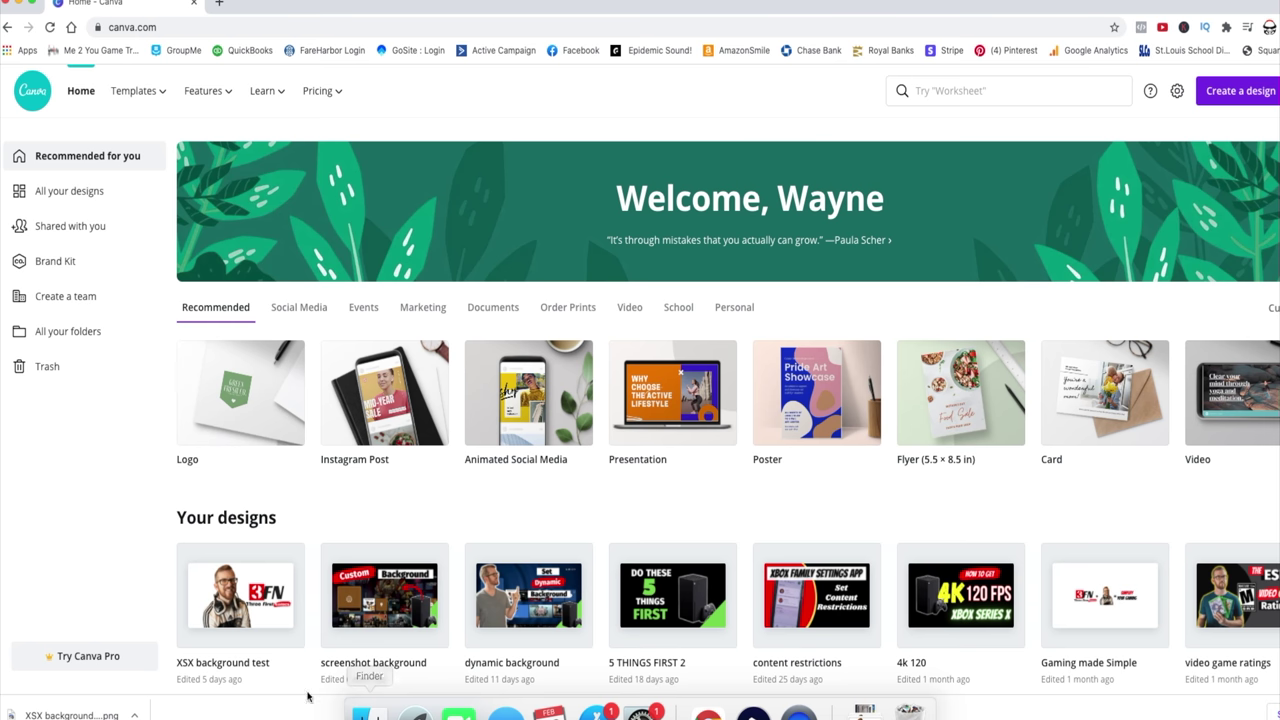
left_click(19, 4)
Launch Disk Utility and erase the USB drive, reformatting it as ExFAT
left_click_drag(591, 482, 574, 237)
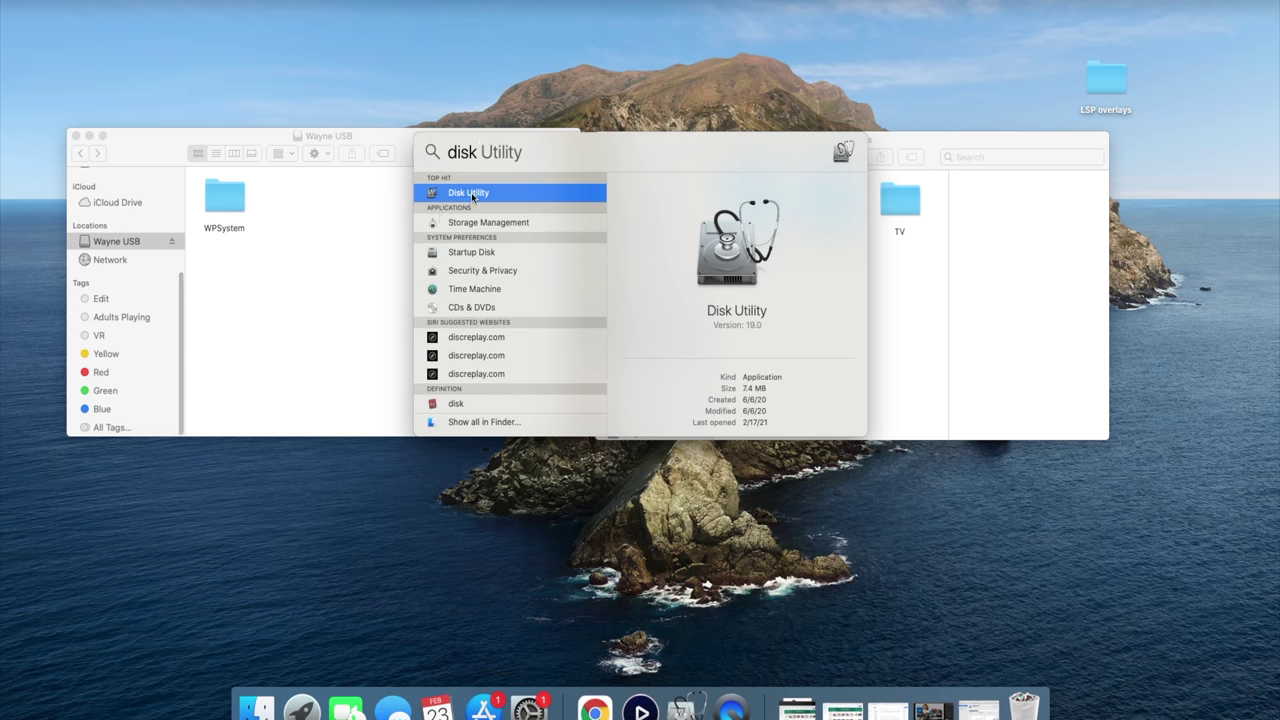
left_click(471, 192)
left_click(477, 405)
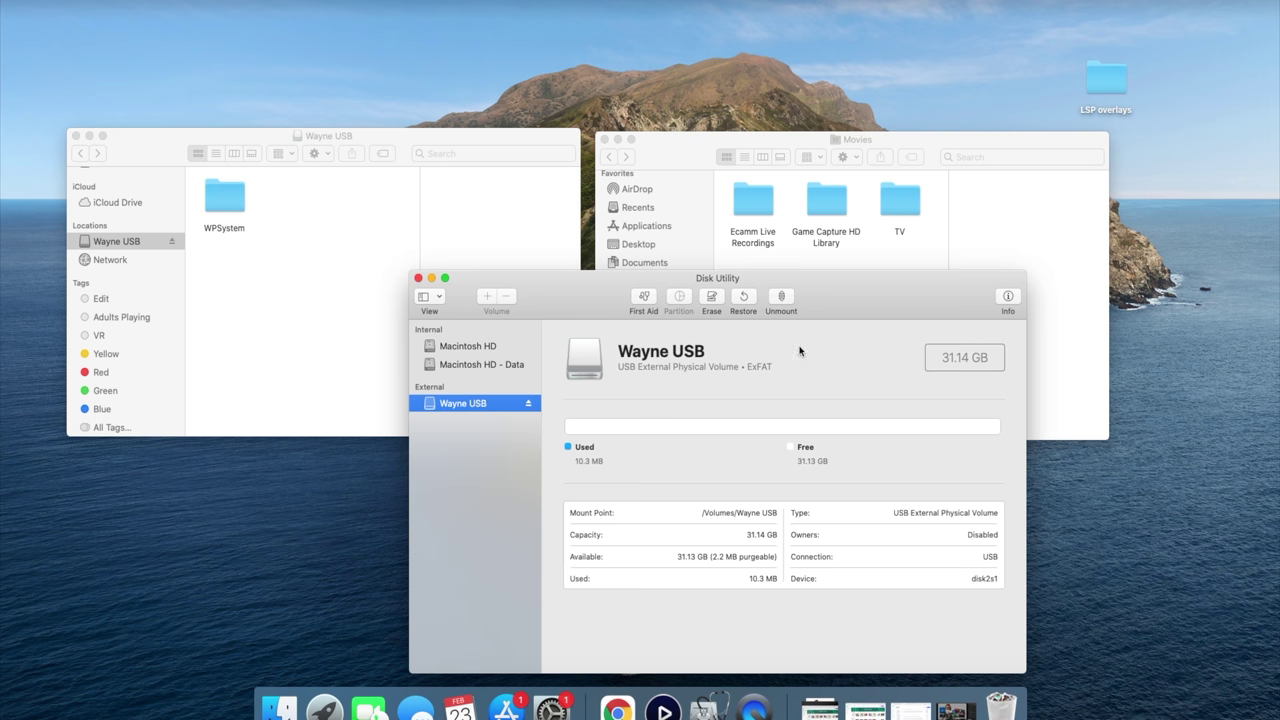
left_click(719, 300)
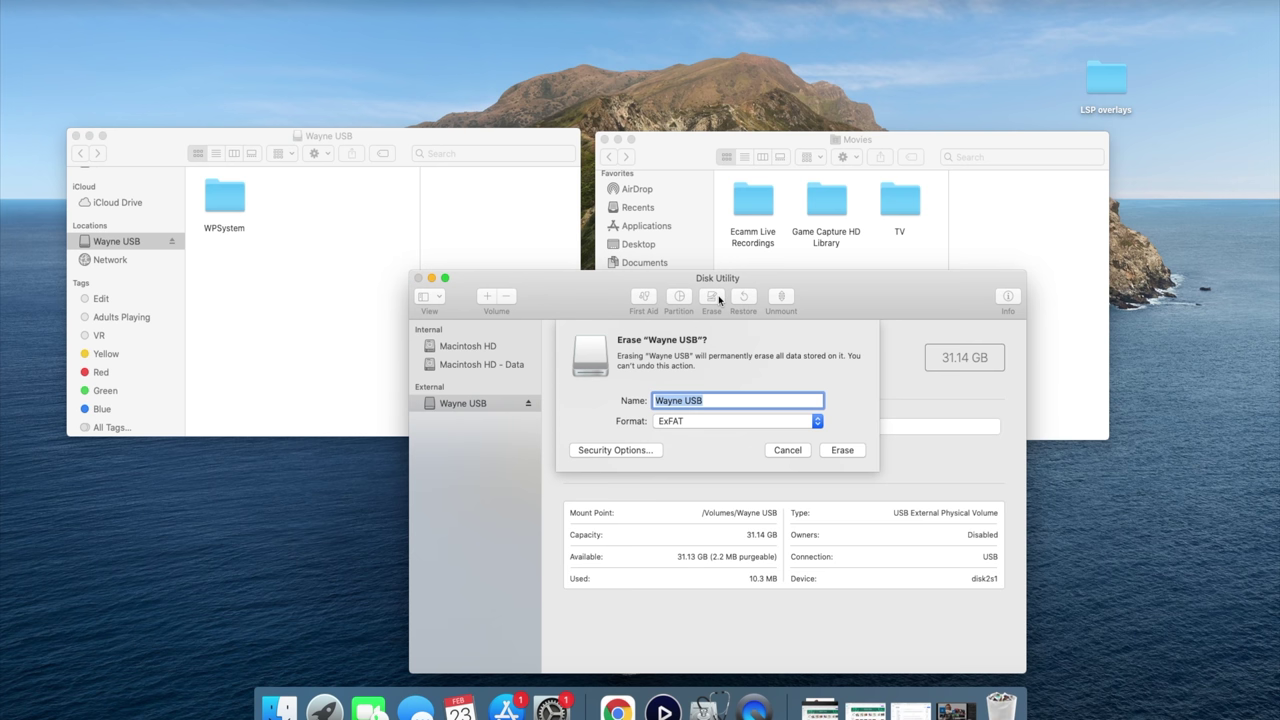
left_click(815, 428)
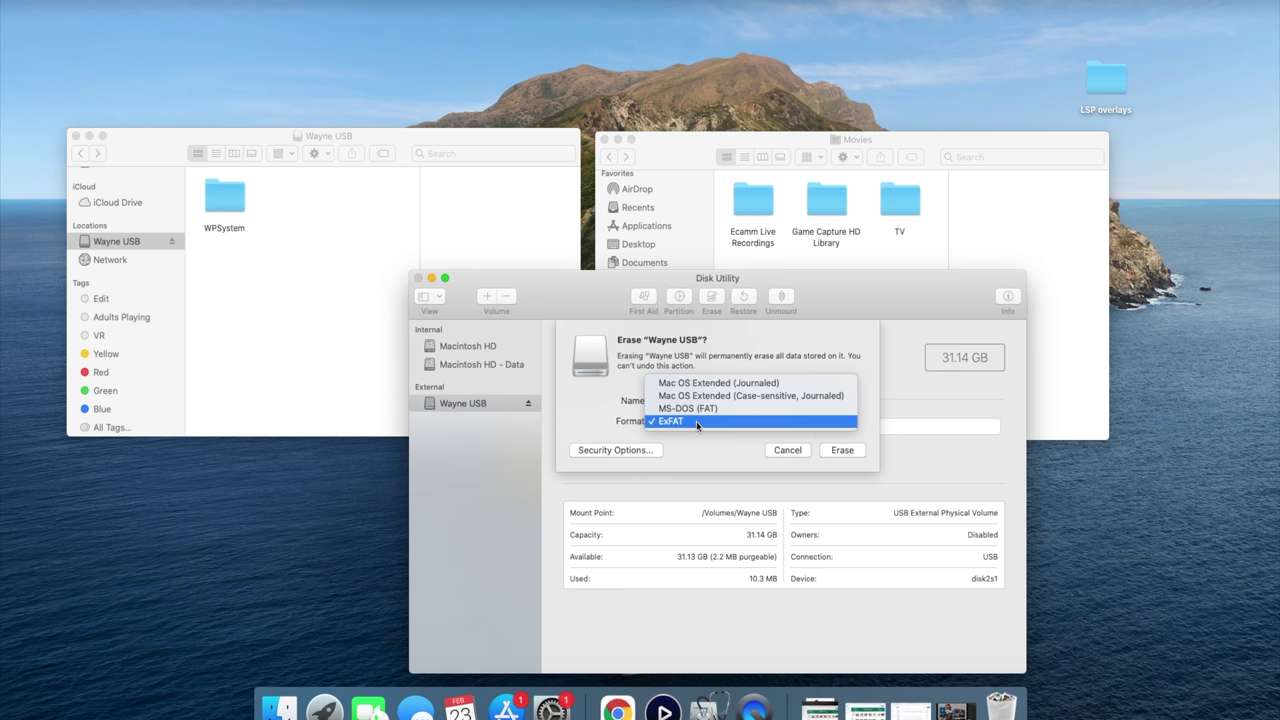
left_click(841, 452)
left_click(842, 450)
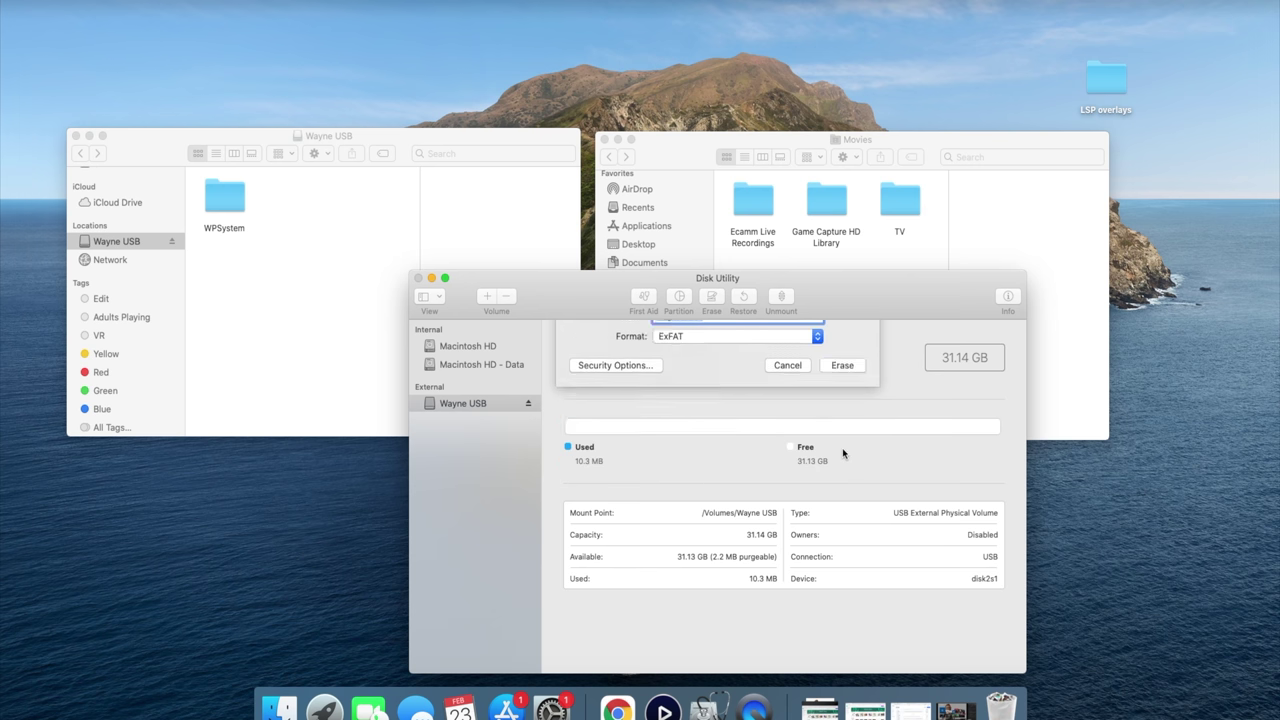
left_click(840, 396)
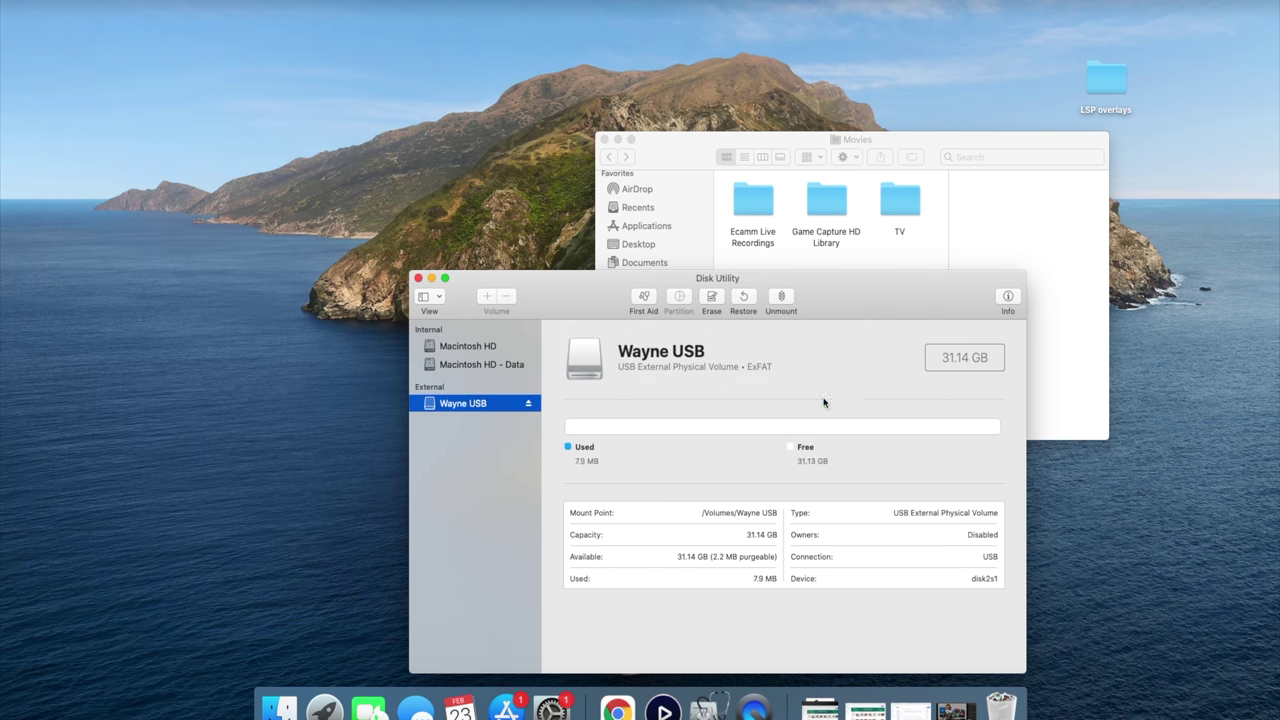
Close Disk Utility and open a new Finder window showing the USB drive's contents
left_click(418, 278)
right_click(301, 708)
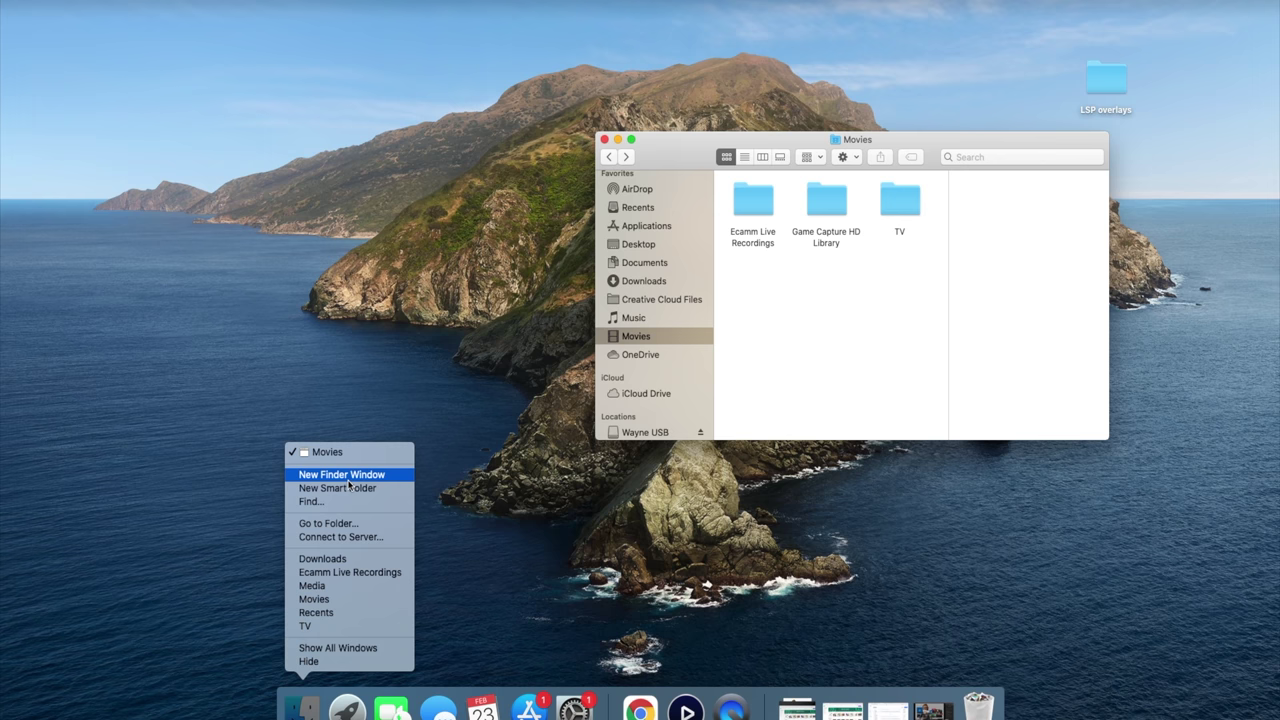
left_click(354, 480)
left_click_drag(701, 163, 175, 158)
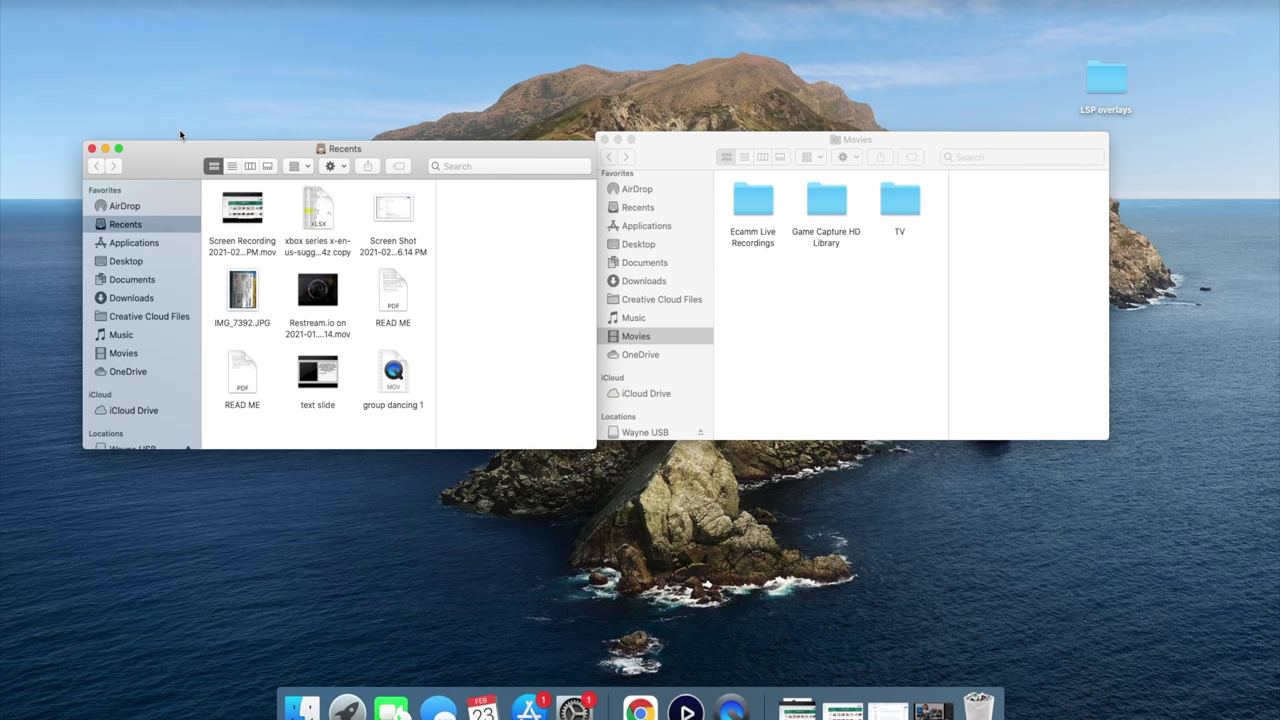
scroll(132, 302, "down", 3)
left_click(140, 377)
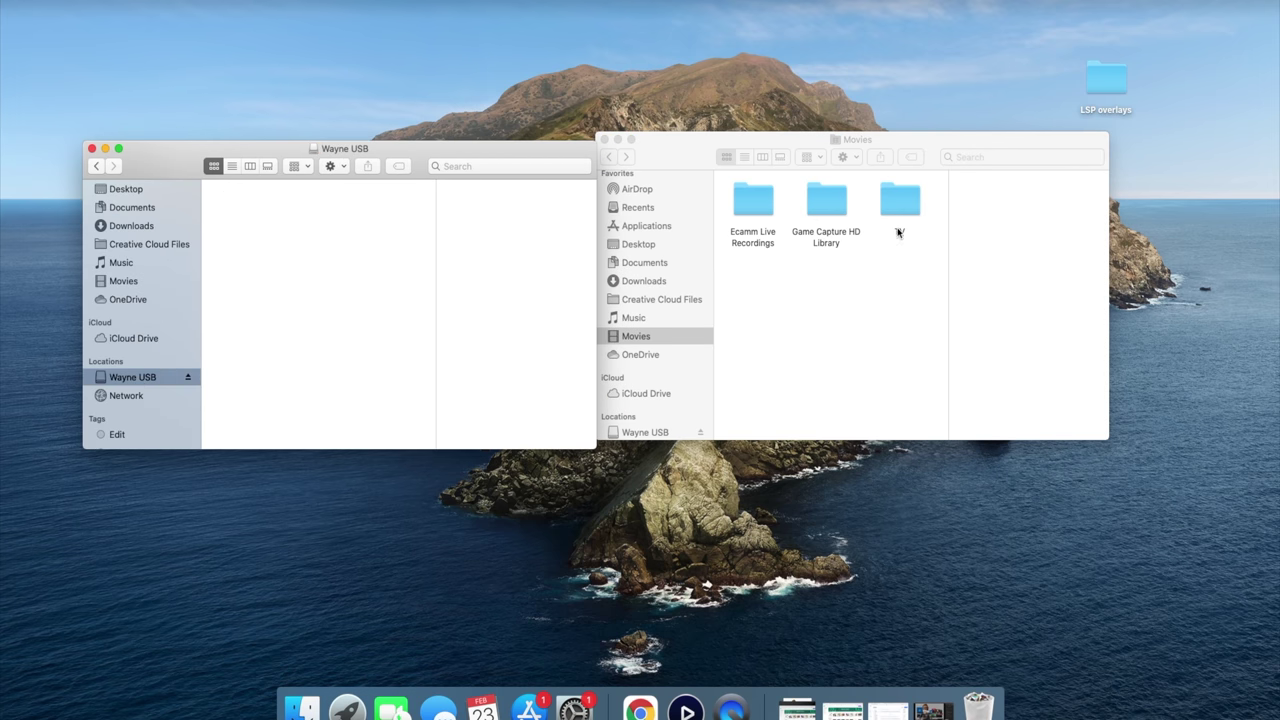
Copy XSX background test.png from Downloads onto the USB drive and eject it
left_click(643, 280)
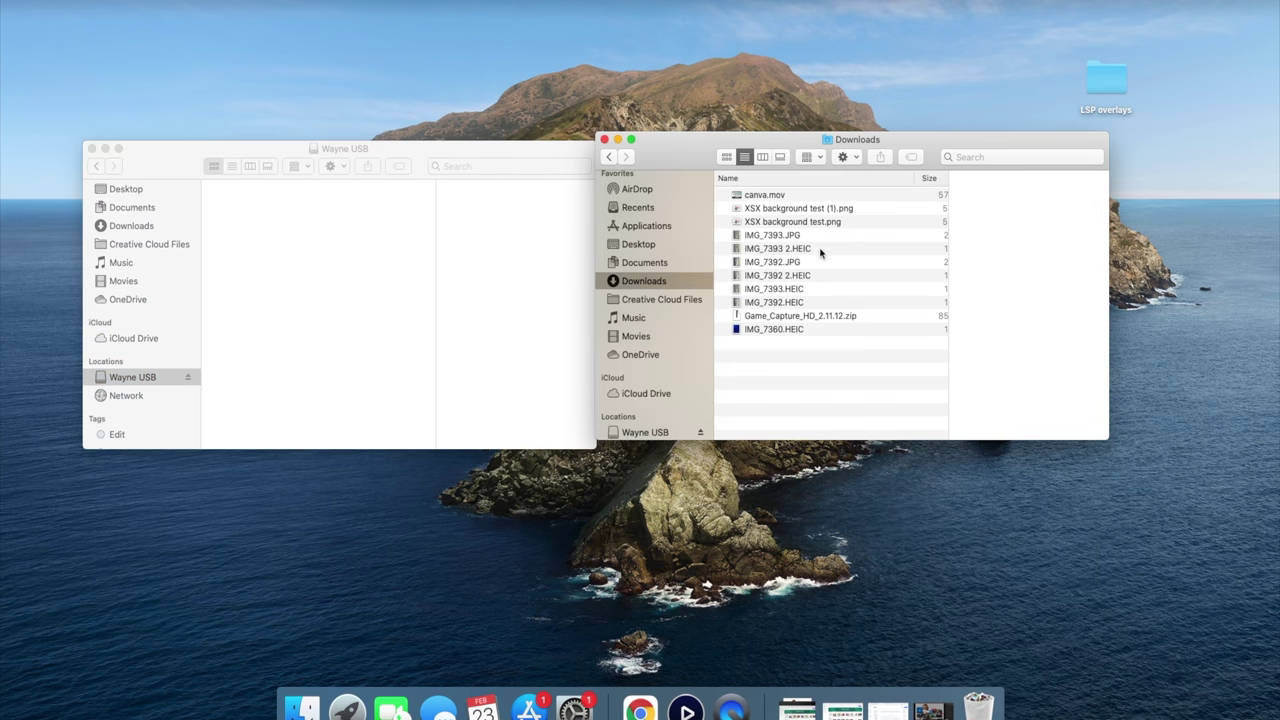
left_click_drag(798, 221, 386, 265)
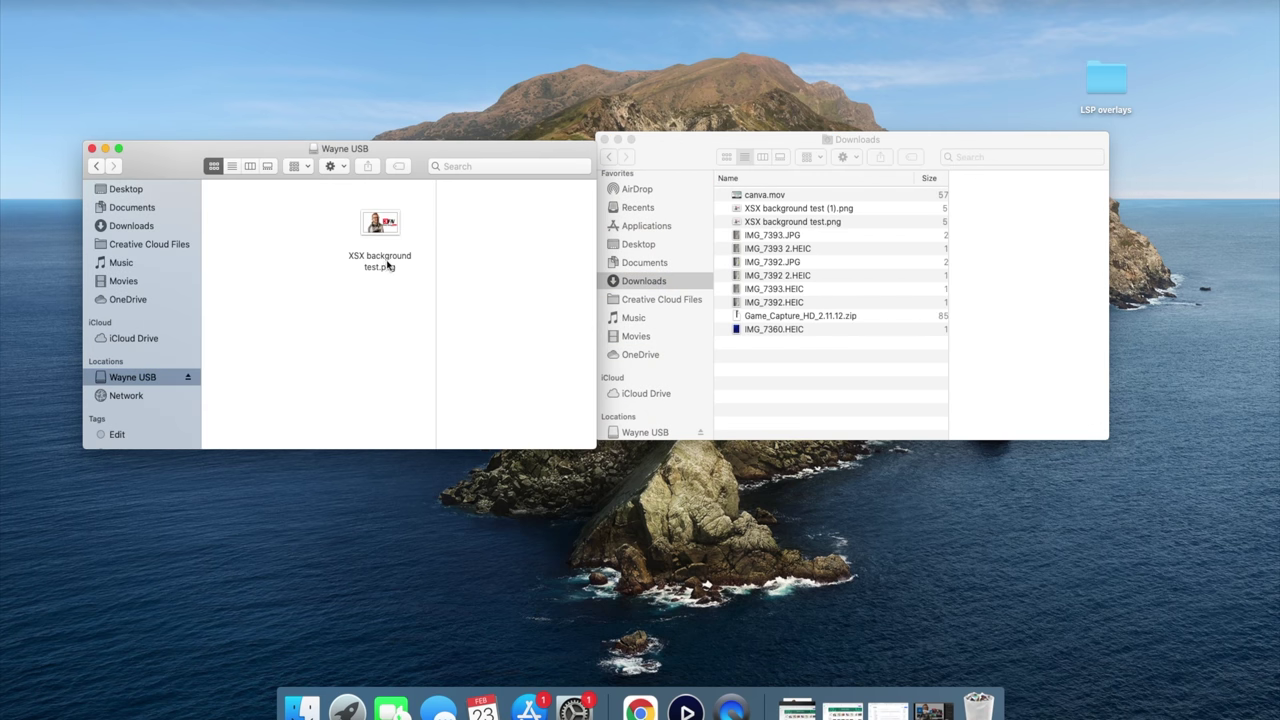
left_click(188, 377)
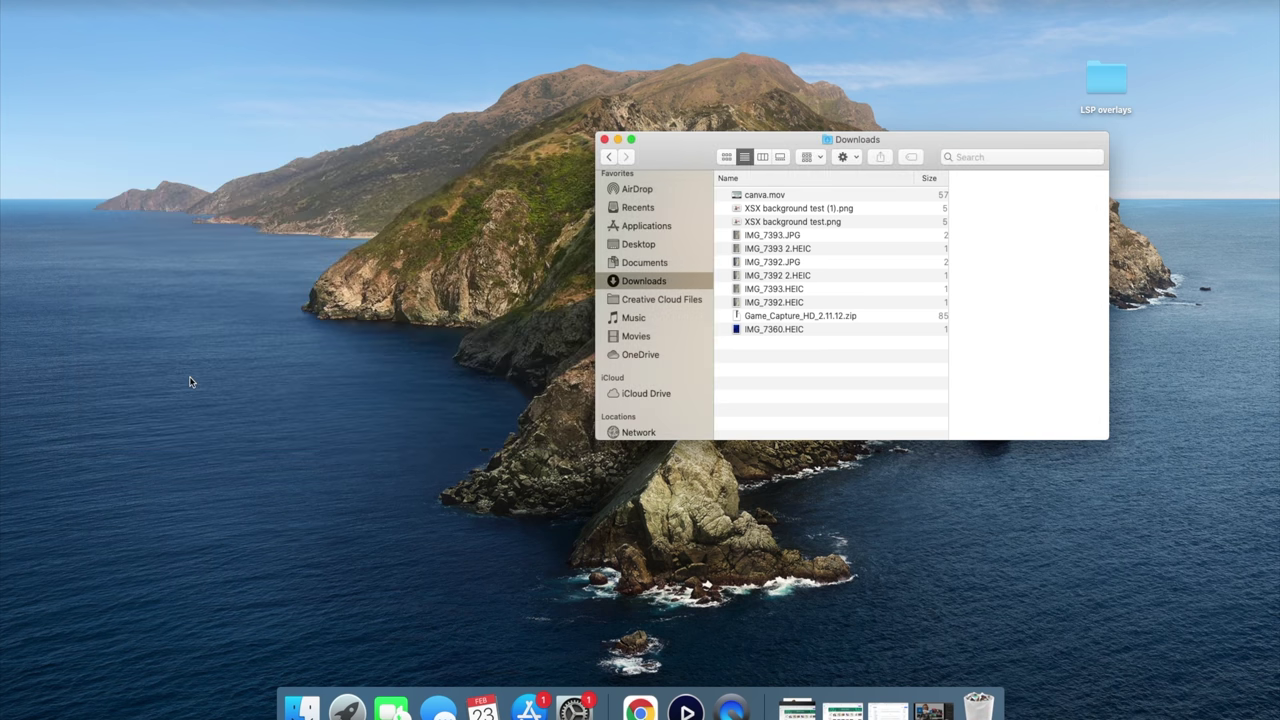